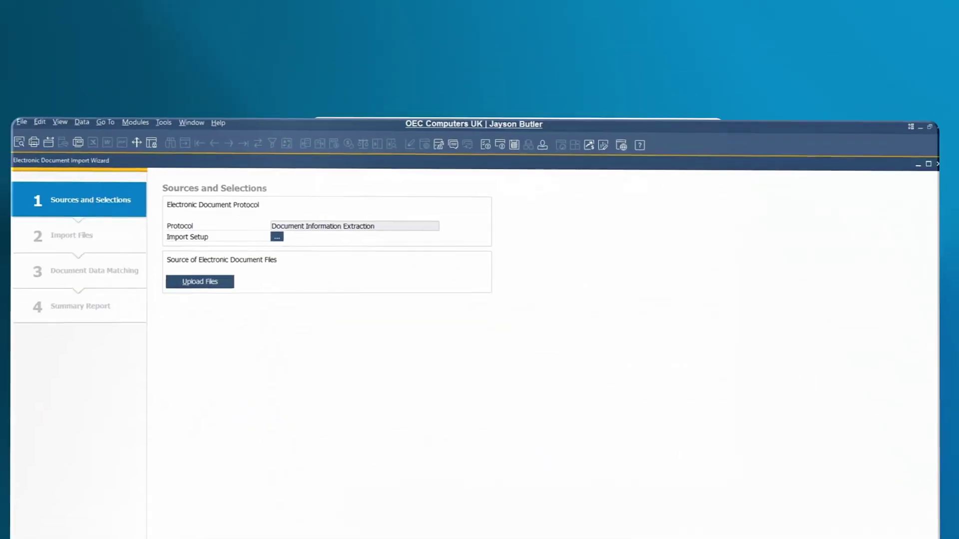
Finish the import to create draft invoice PU 117, then assign customer_code C20000 in the template.
click(872, 511)
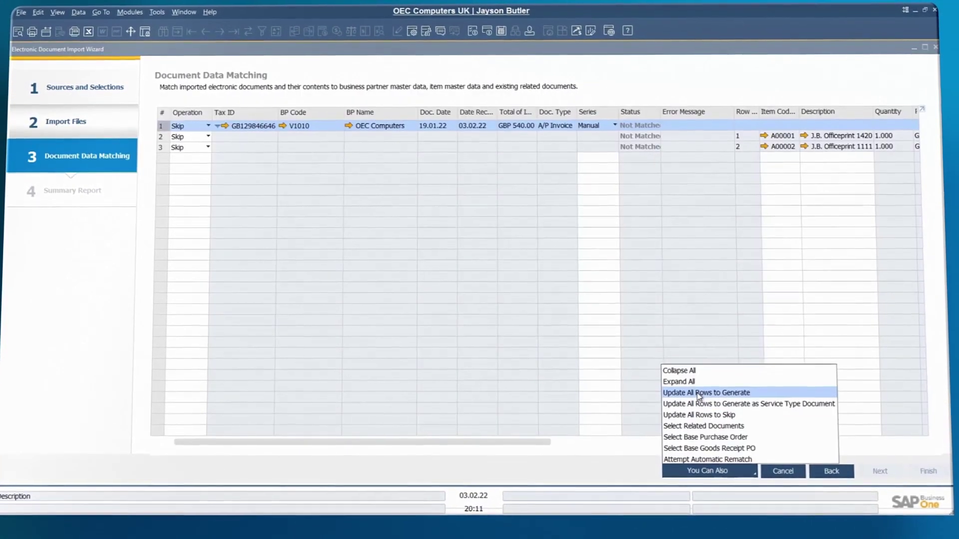
click(695, 397)
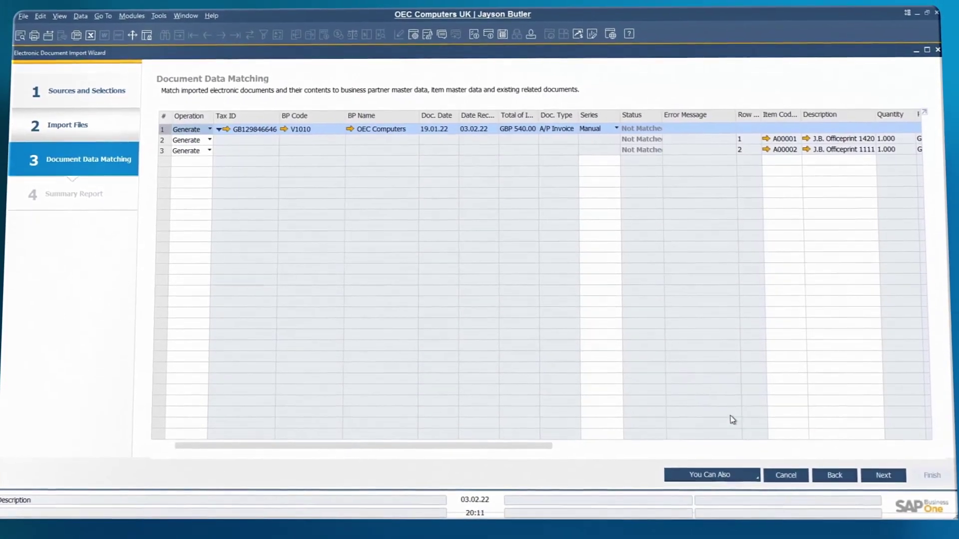
click(884, 477)
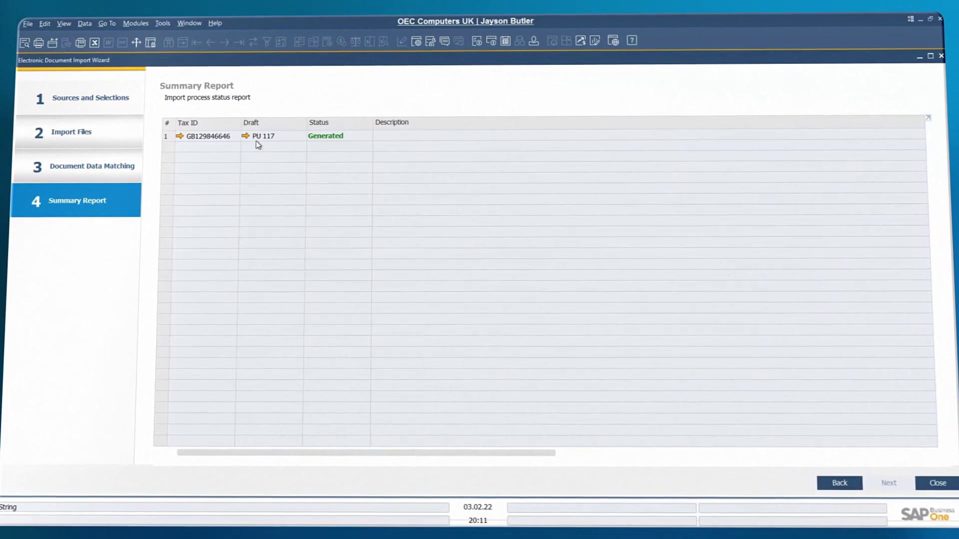
click(256, 139)
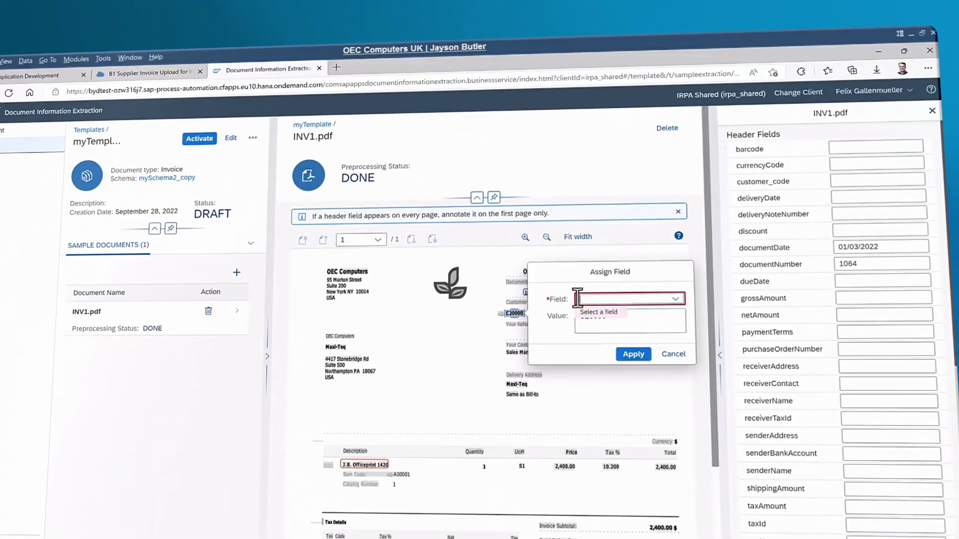
text(customer_code)
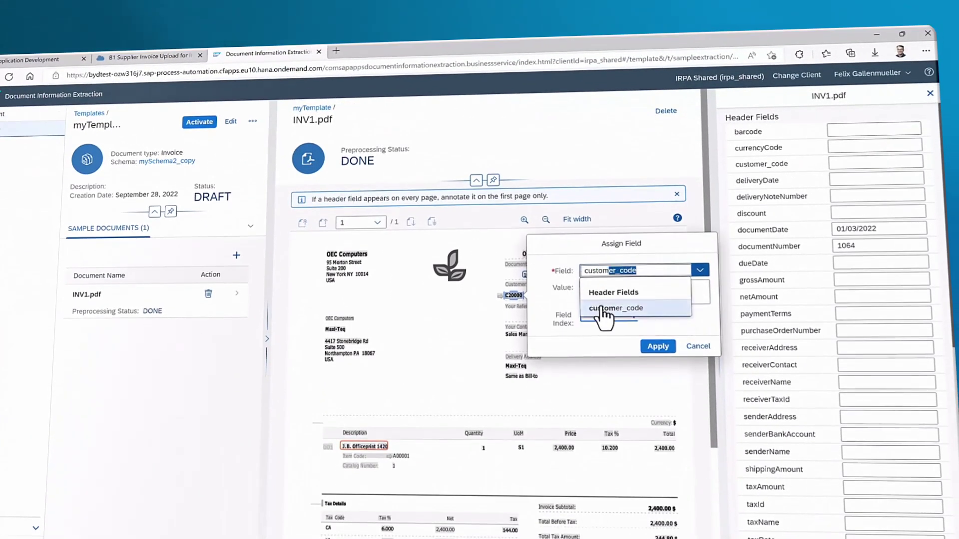
click(603, 309)
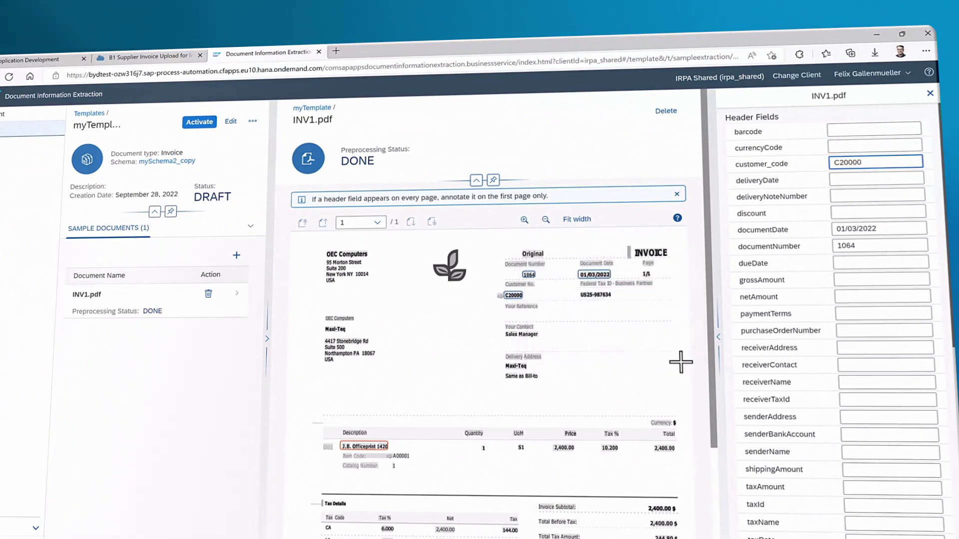